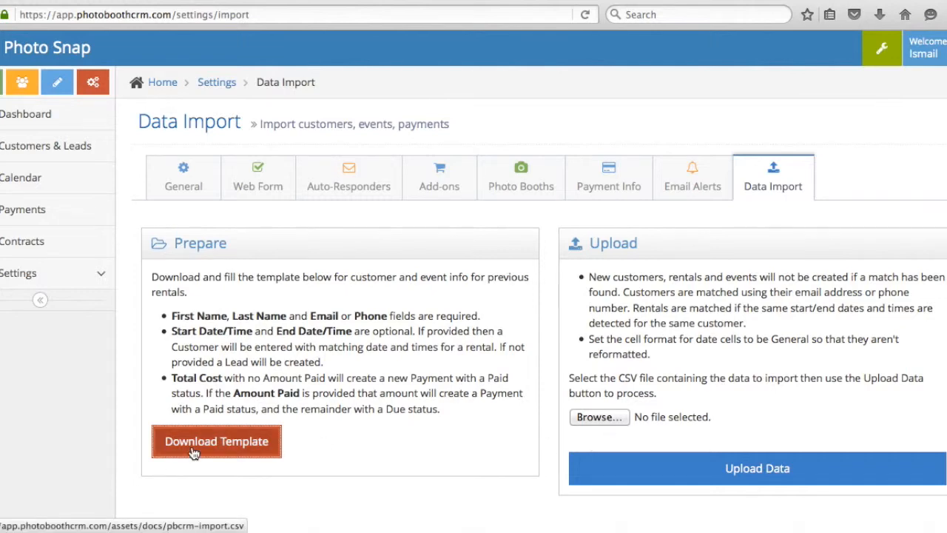
Step: Switch to Numbers and view the blank import template, followed by the spreadsheet filled with three sample customers
key("F3")
left_click(505, 172)
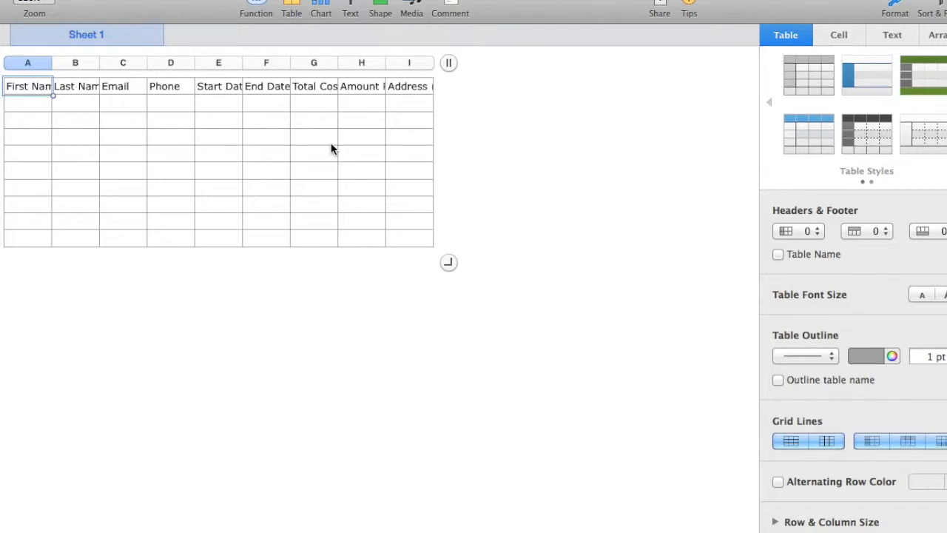
key("ctrl+Up")
left_click(501, 201)
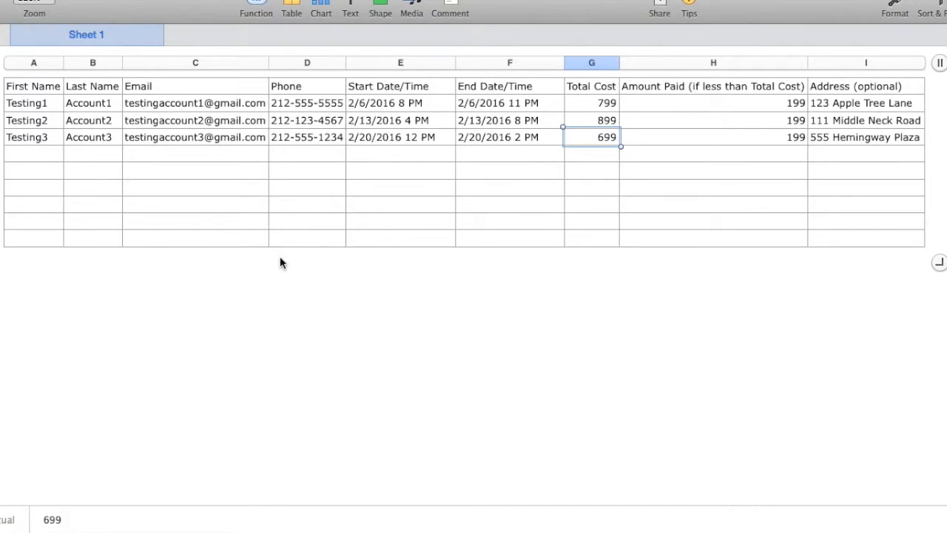
Step: Switch back to Firefox and upload pbcrm-import-completed.csv as the import data
key("ctrl+Up")
left_click(302, 326)
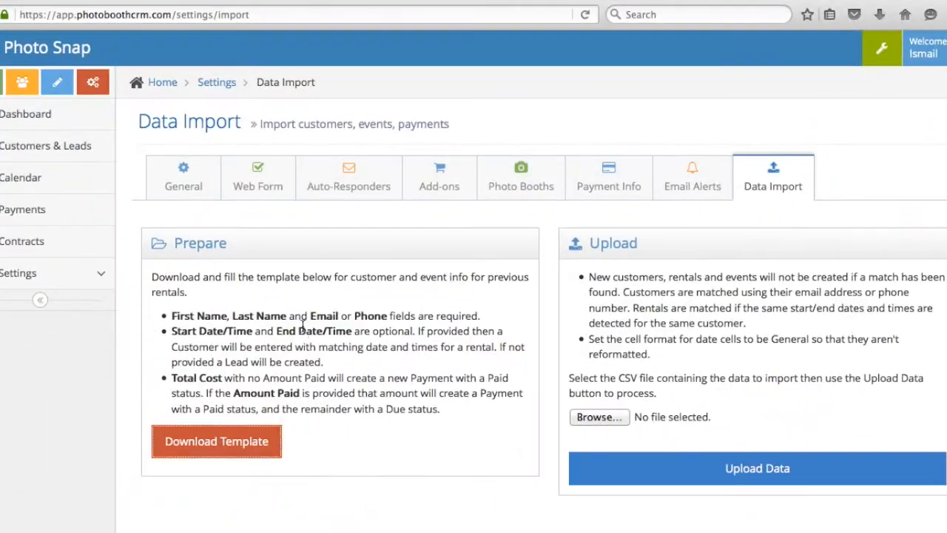
scroll(626, 320, "down", 1)
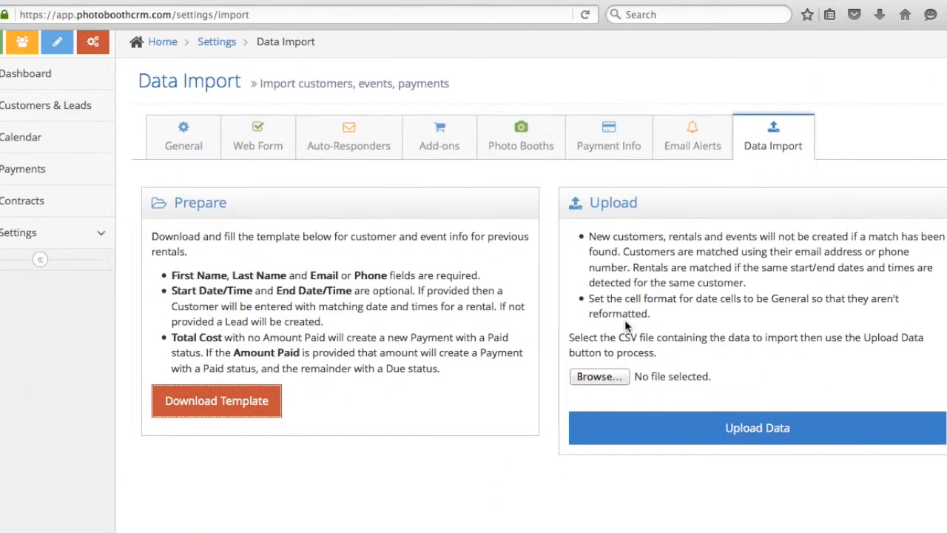
left_click(600, 375)
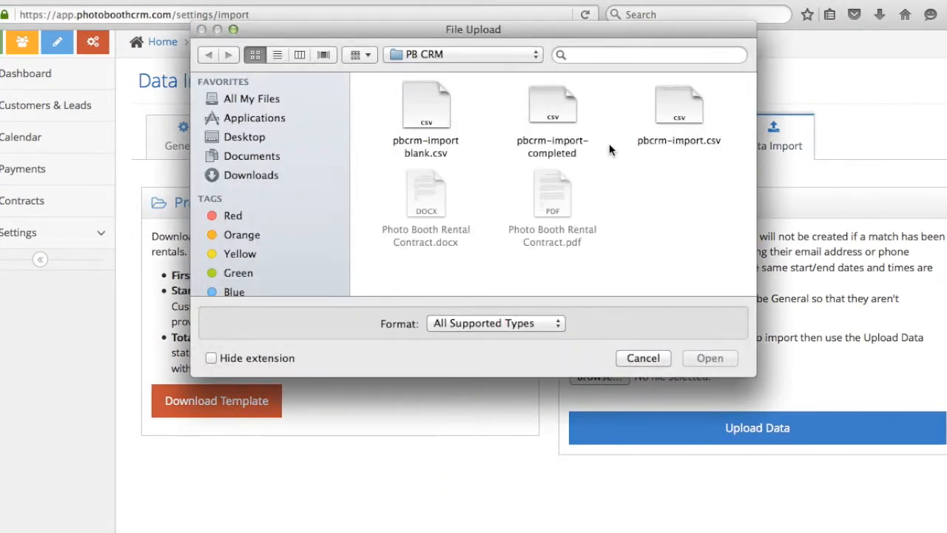
double_click(552, 101)
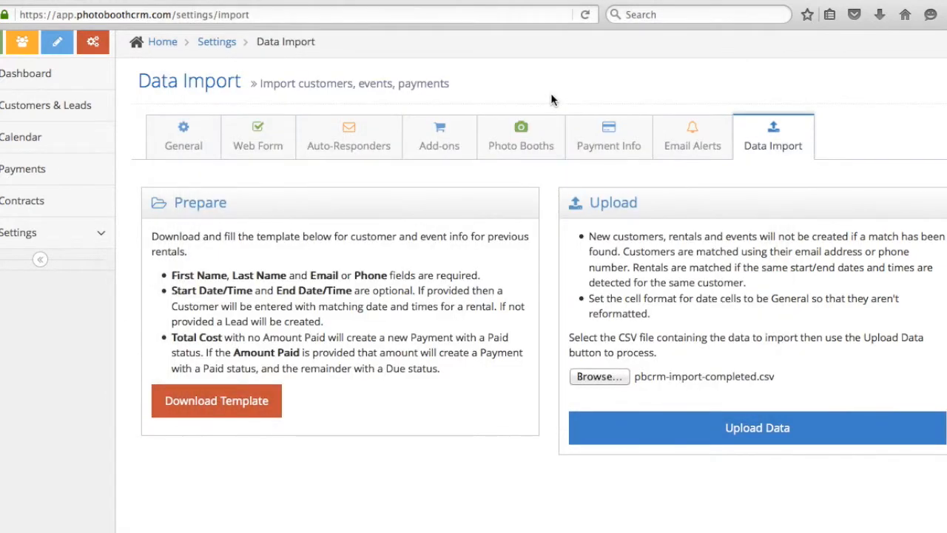
left_click(682, 426)
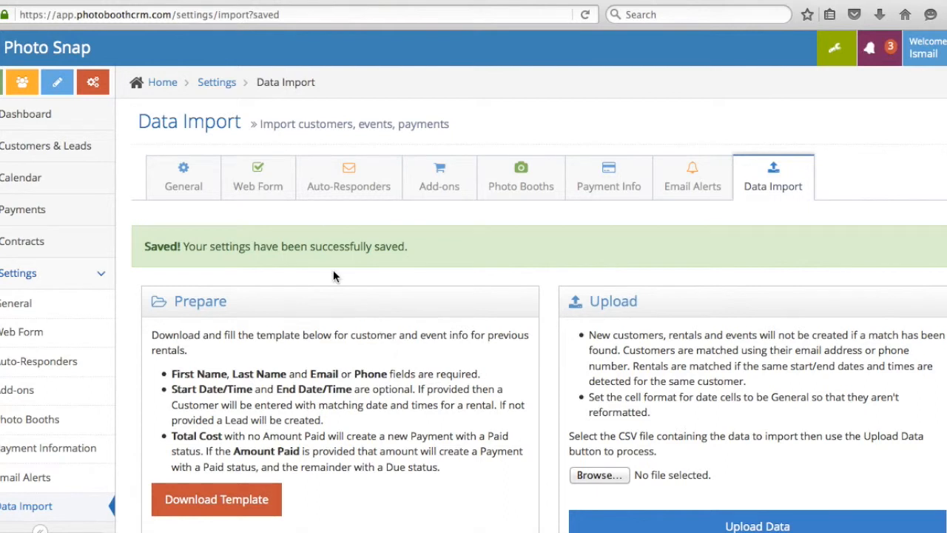
Step: Open the imported rental event on Saturday, February 6, 2016 in the calendar
left_click(82, 188)
scroll(383, 214, "down", 2)
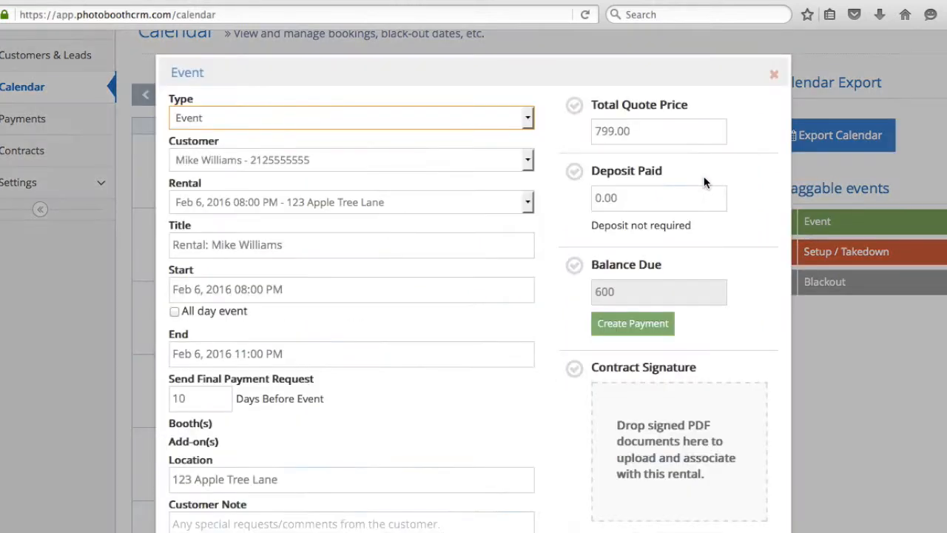
left_click(705, 177)
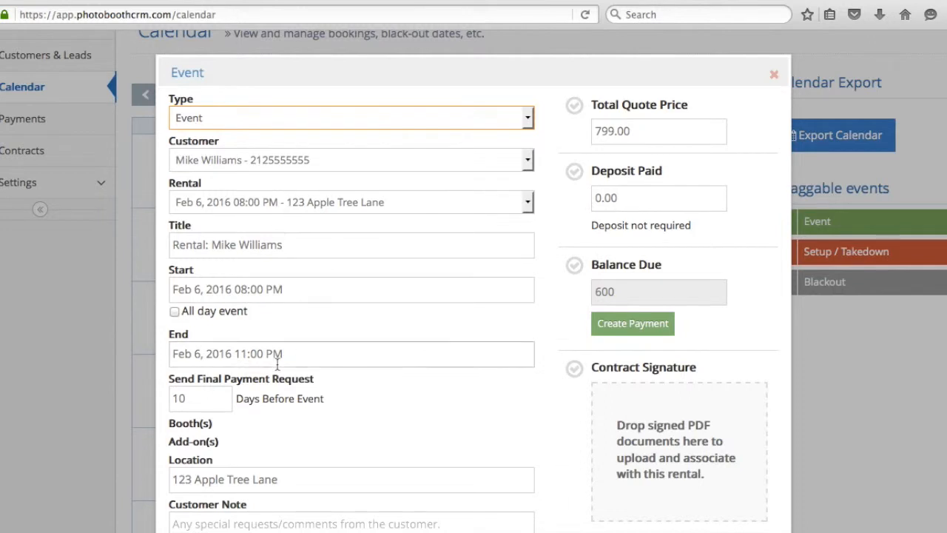
Step: Review the event's rental details, payment amounts, contract signature area and notification settings, and close it without saving
scroll(277, 364, "down", 6)
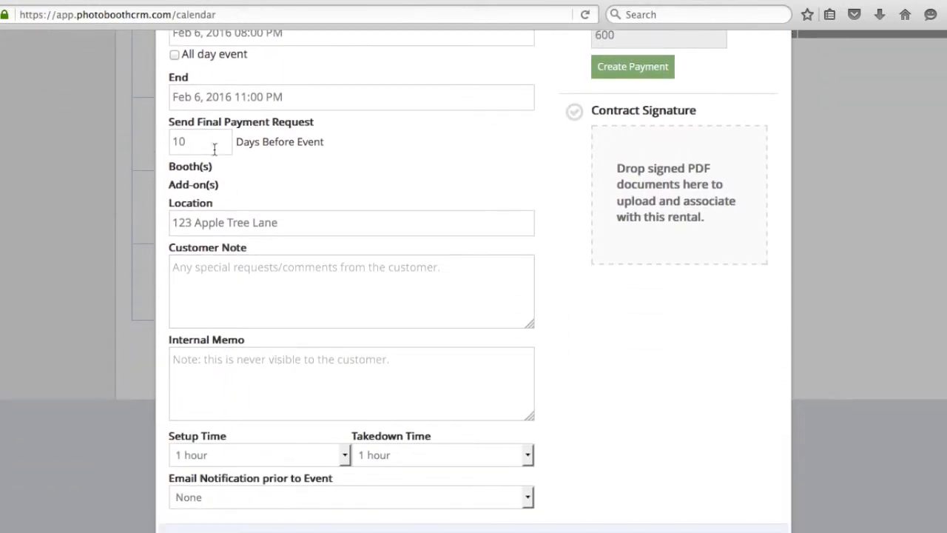
scroll(208, 151, "down", 1)
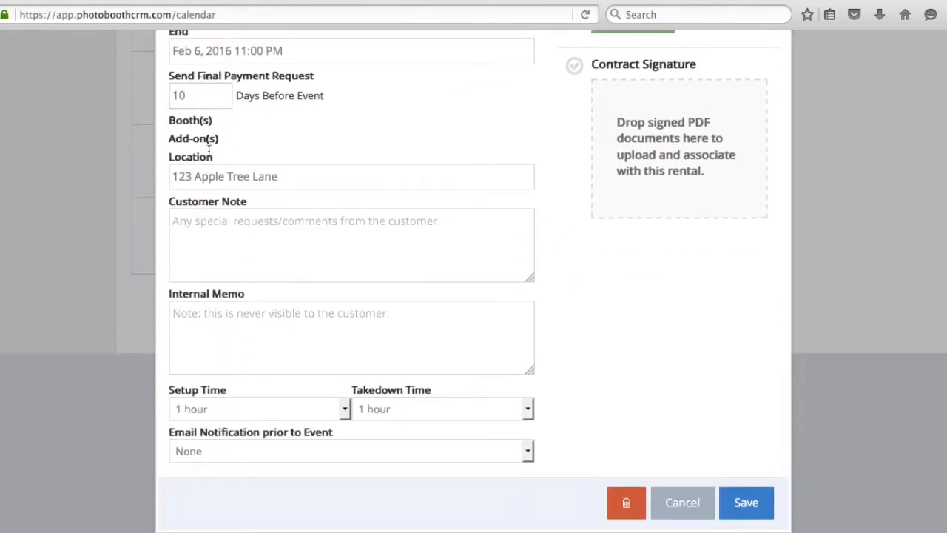
scroll(222, 182, "up", 6)
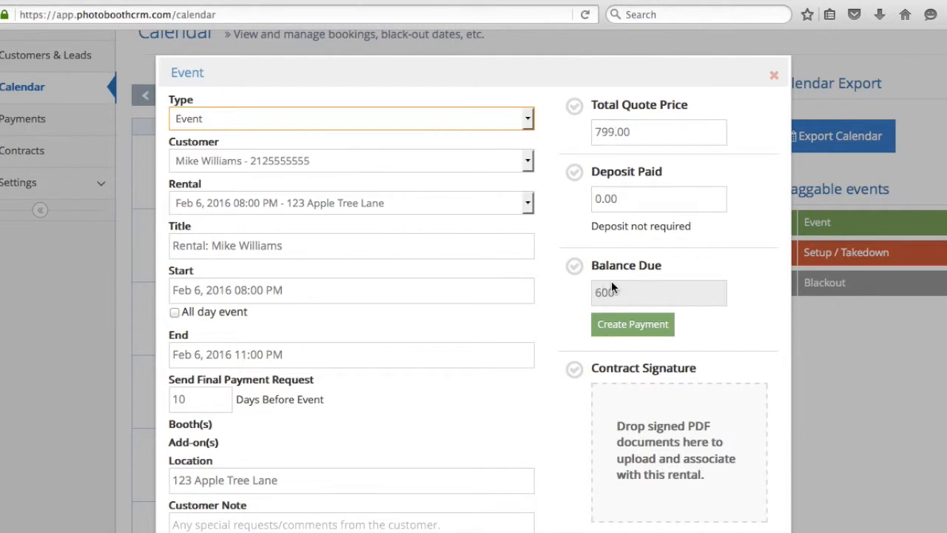
scroll(611, 280, "down", 5)
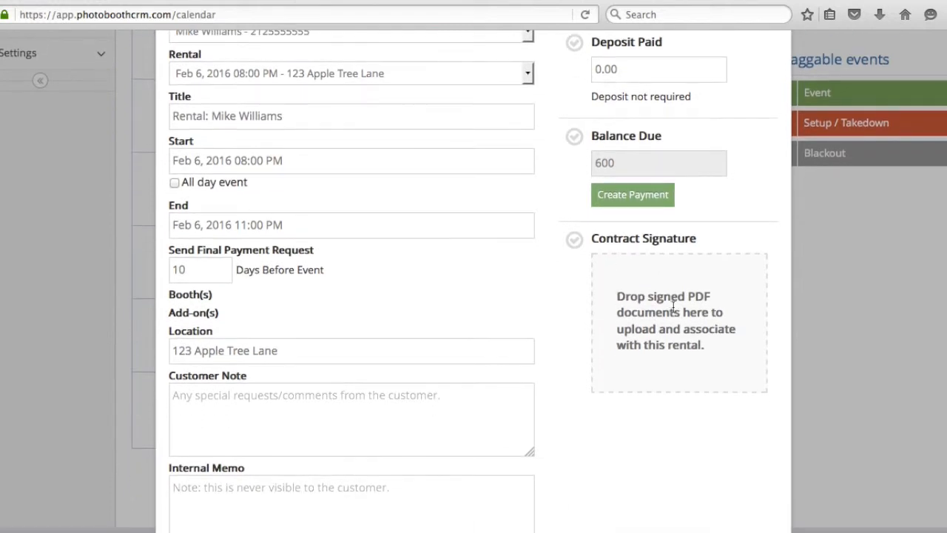
scroll(699, 346, "down", 3)
scroll(698, 344, "up", 4)
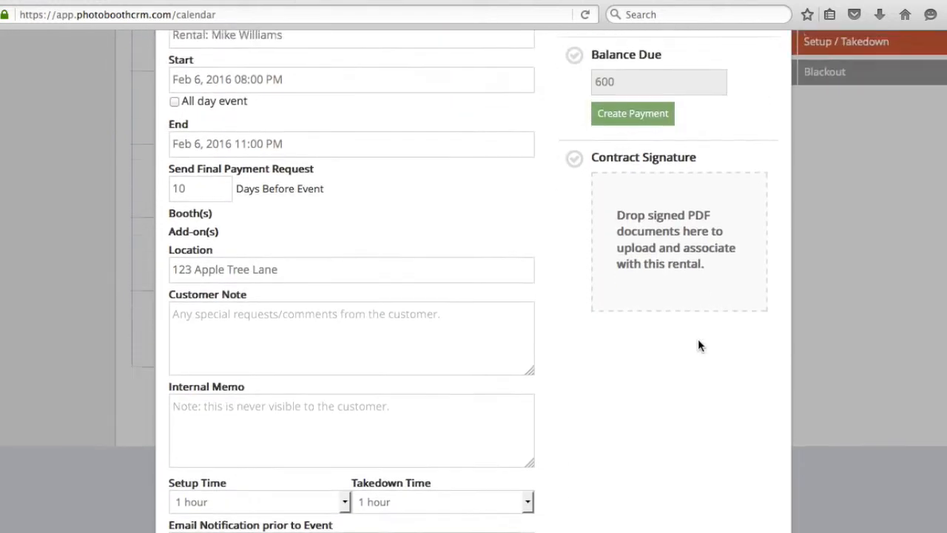
scroll(698, 340, "up", 3)
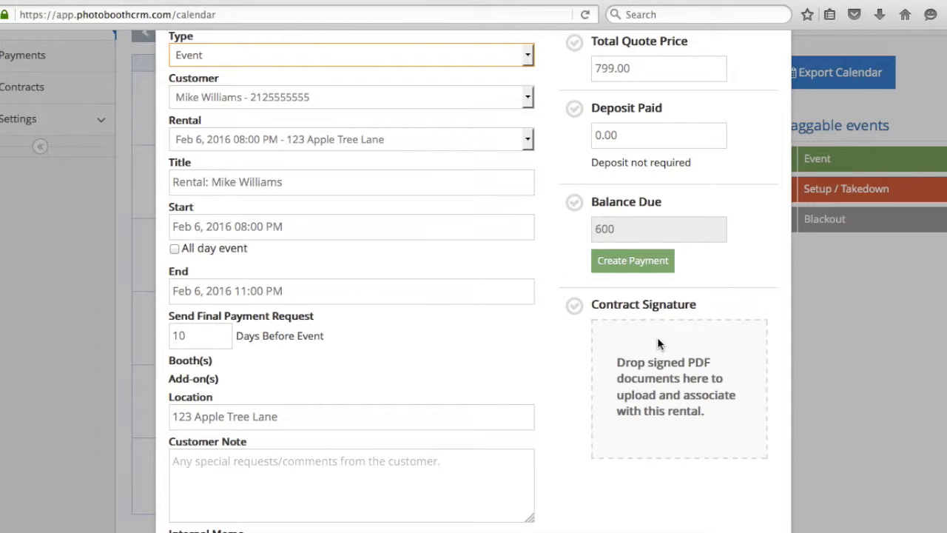
scroll(657, 344, "down", 5)
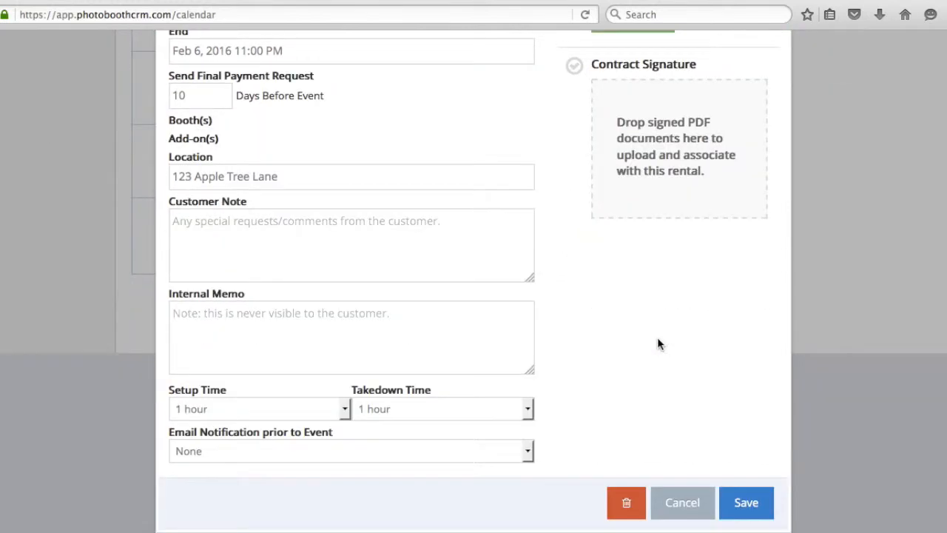
left_click(682, 504)
Step: Return to the Data Import settings page
scroll(595, 81, "up", 4)
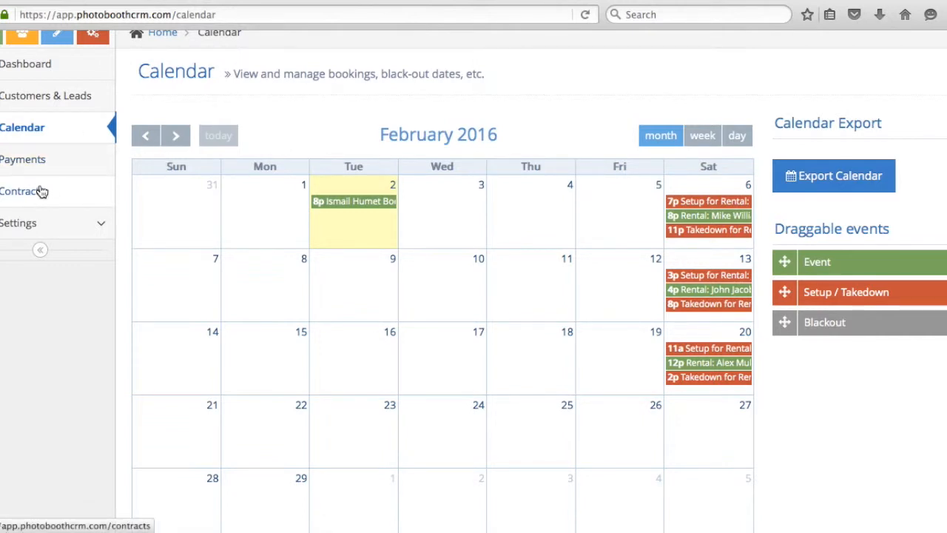
left_click(45, 222)
left_click(56, 457)
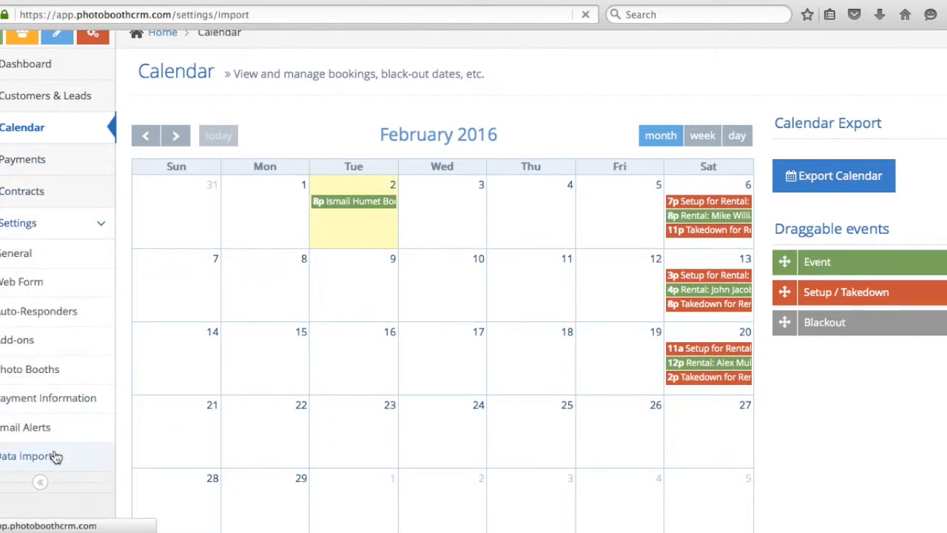
Step: Switch to the completed import spreadsheet in Numbers and clear the email address of the first customer row
key("ctrl+Up")
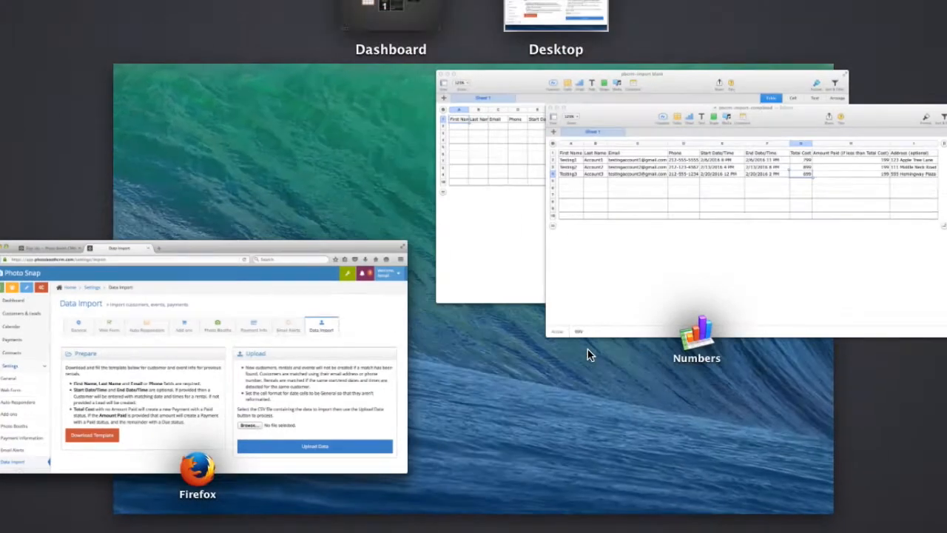
left_click(707, 224)
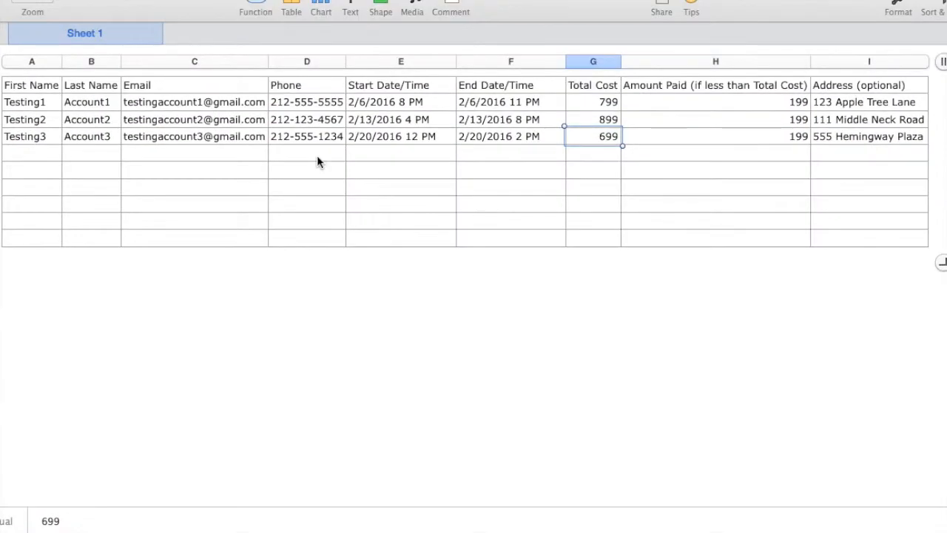
left_click(246, 137)
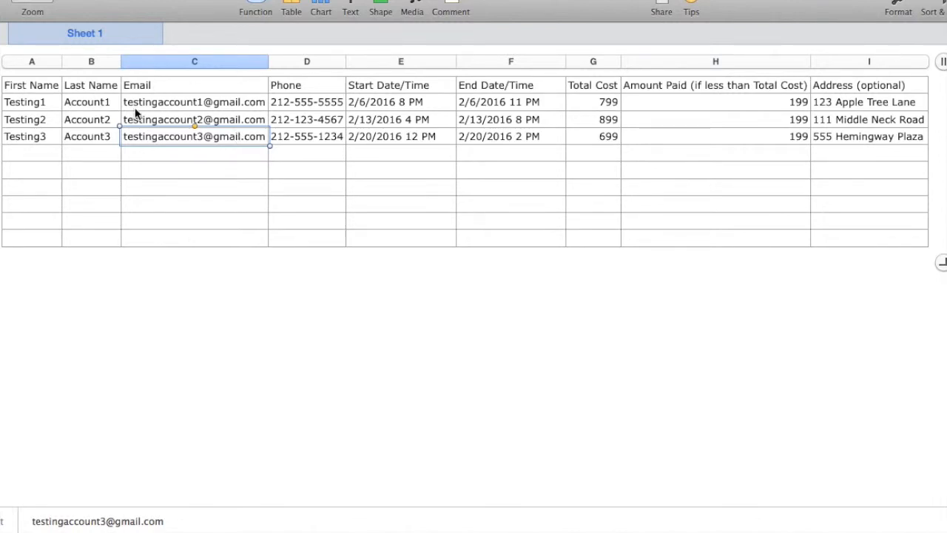
left_click(190, 108)
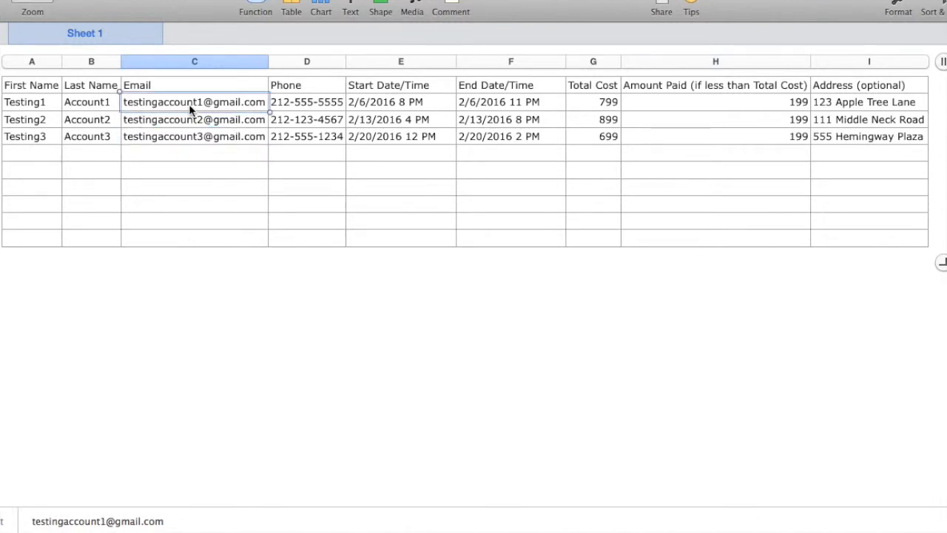
key("BackSpace")
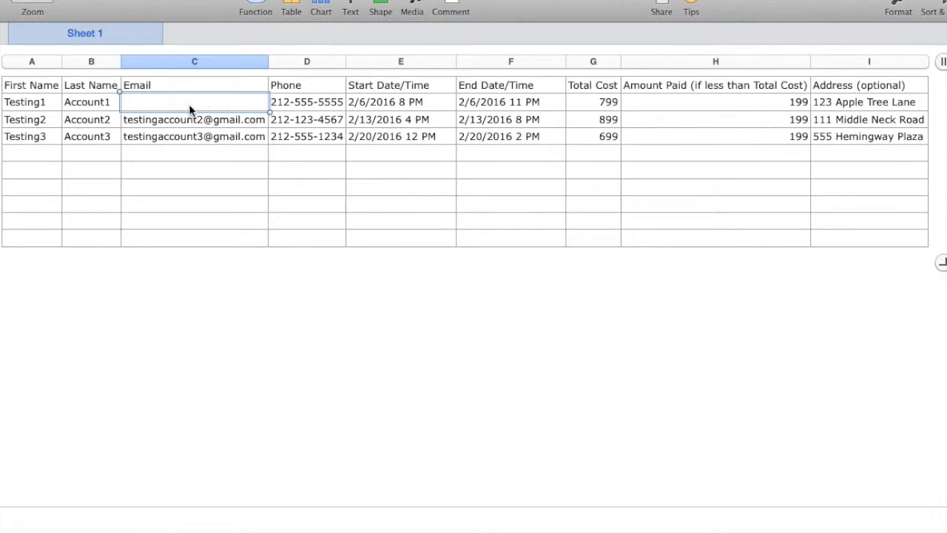
Step: Remove the day from the third customer's start date so the cell reads 2//2016, 12:00:00 PM
left_click(392, 134)
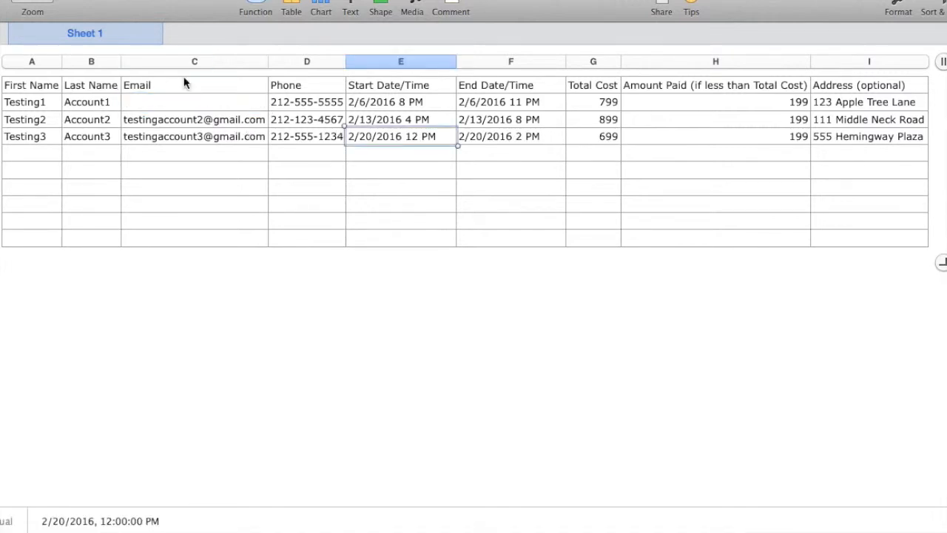
double_click(375, 131)
key("BackSpace")
key("BackSpace")
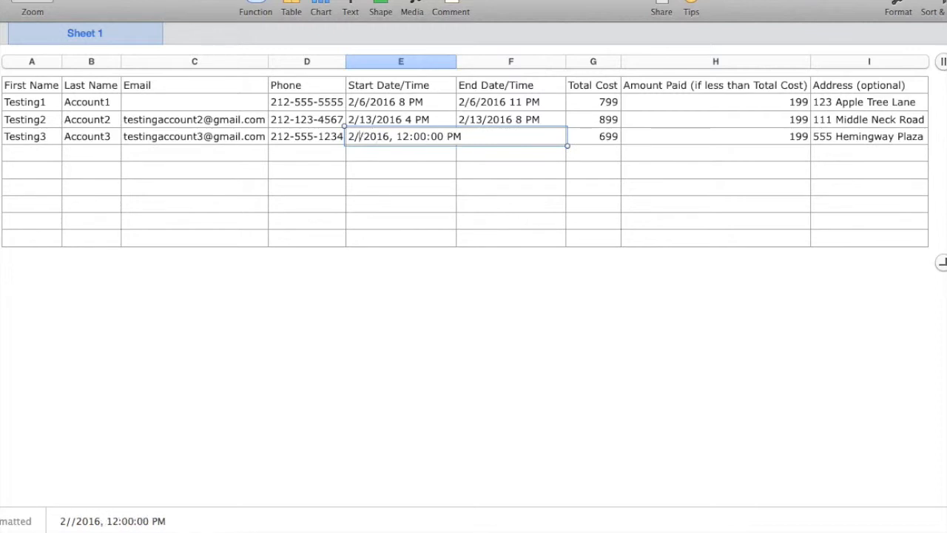
key("Return")
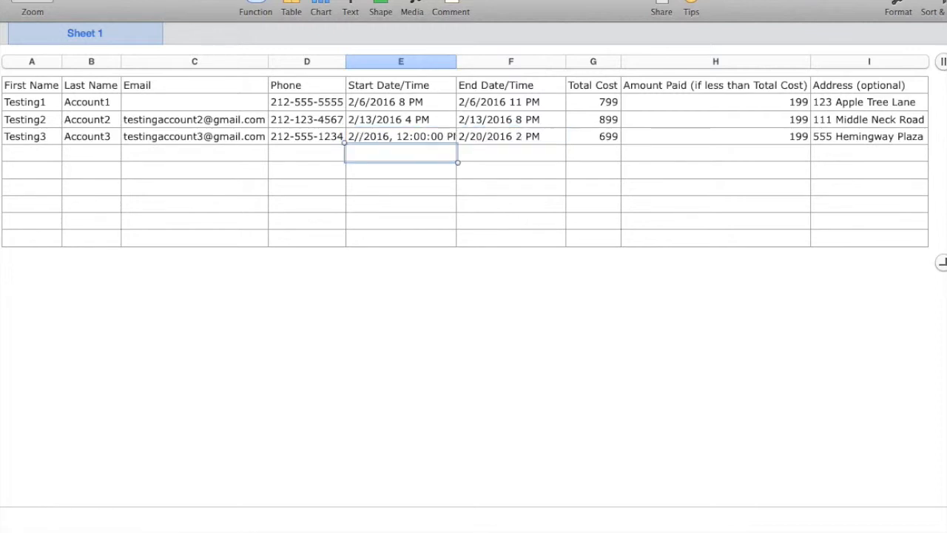
Step: Enter "error" as the email value in the first customer row
left_click(143, 104)
type("error")
key("Return")
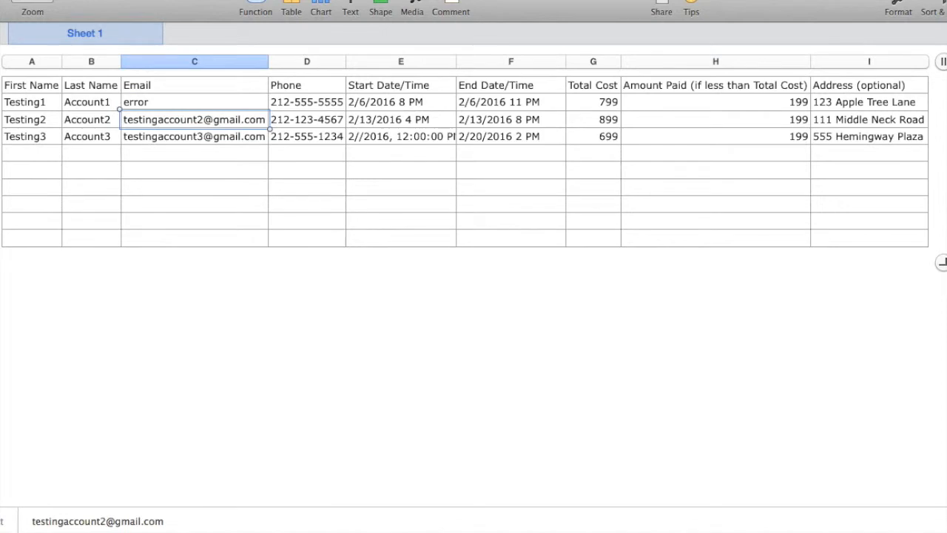
Step: Export the spreadsheet as a Unicode (UTF-8) CSV to the PB CRM folder, appending "error" to the file name pbcrm-import-completed
left_click(80, 0)
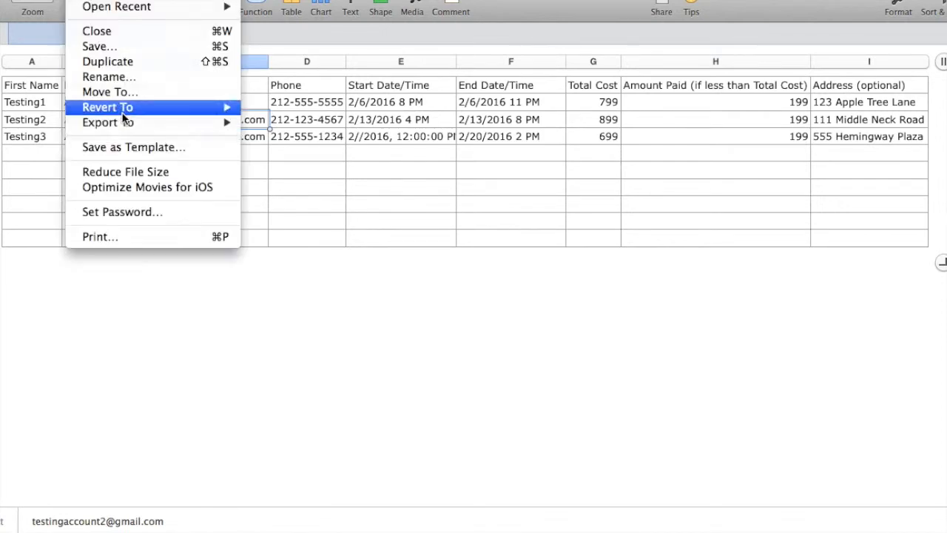
mouse_move(235, 124)
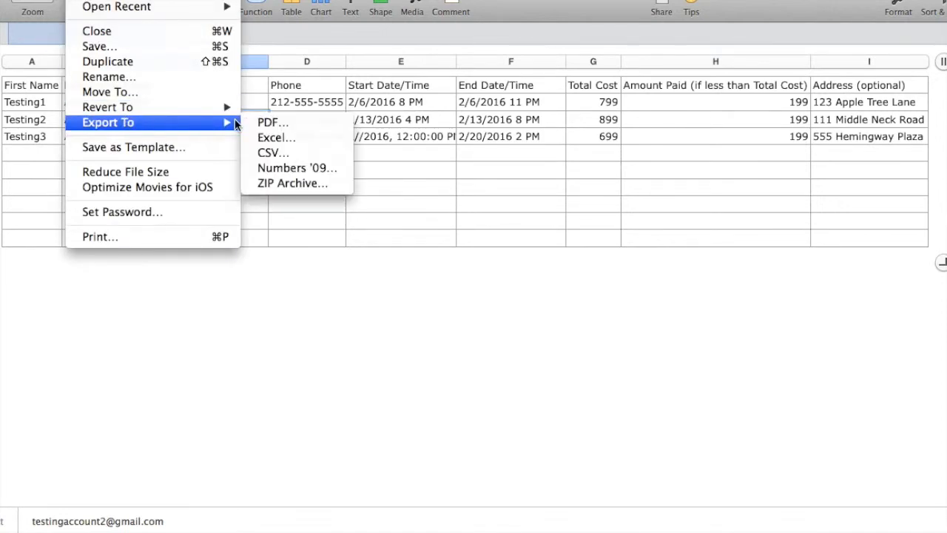
left_click(271, 152)
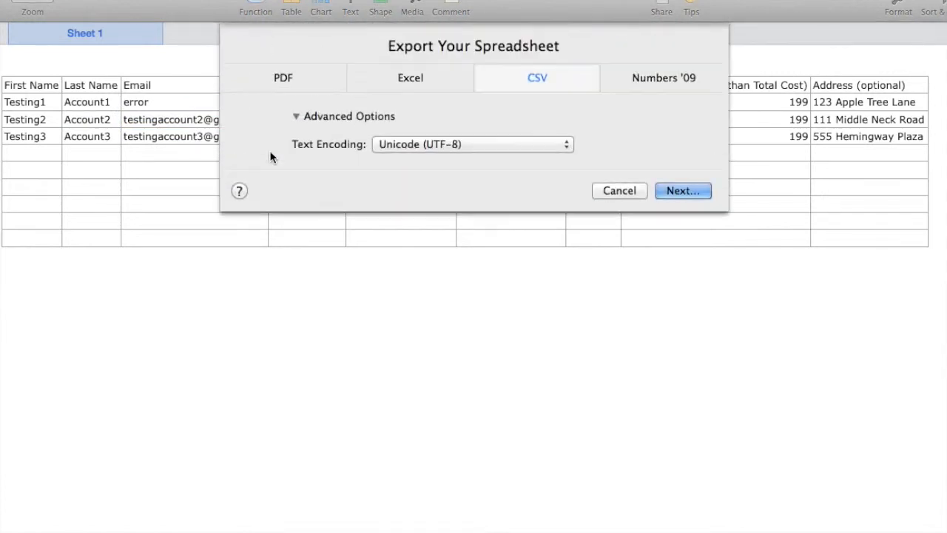
left_click(661, 190)
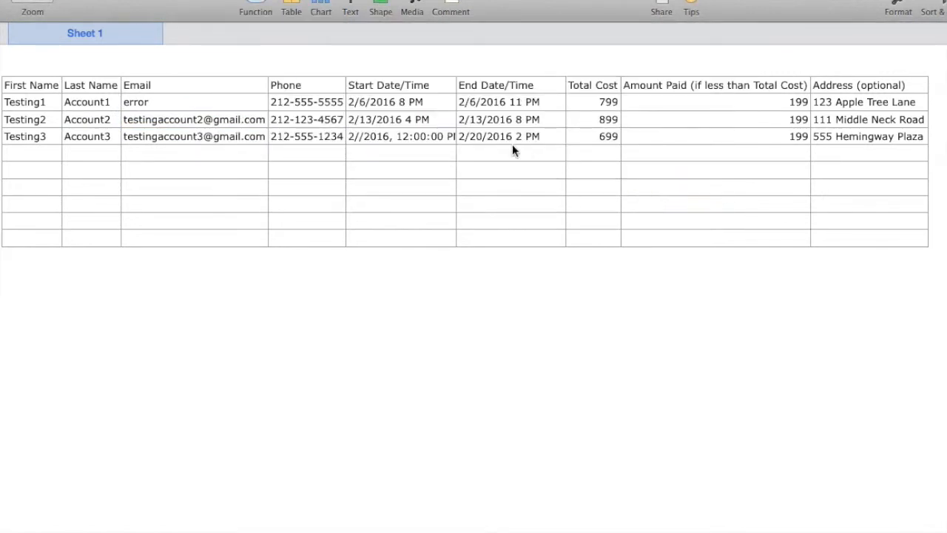
left_click(534, 52)
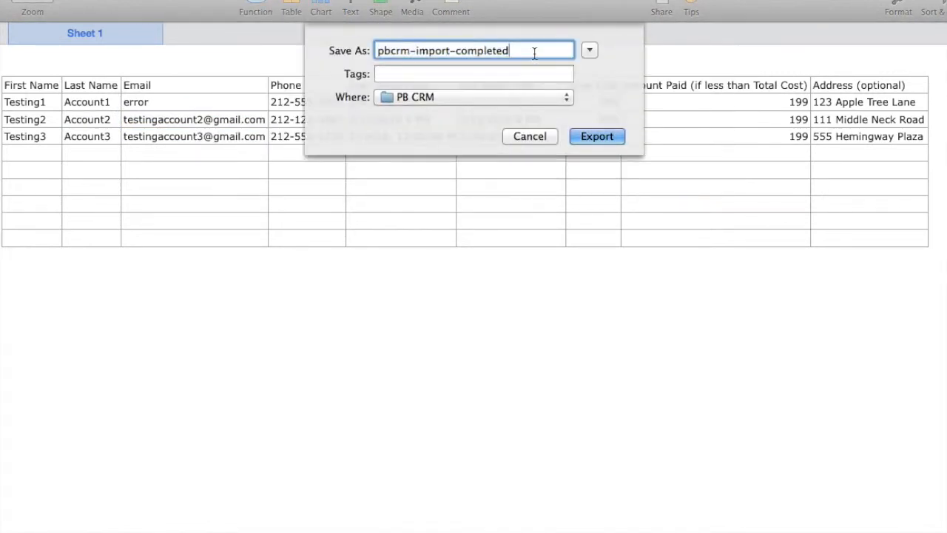
type("error")
key("Return")
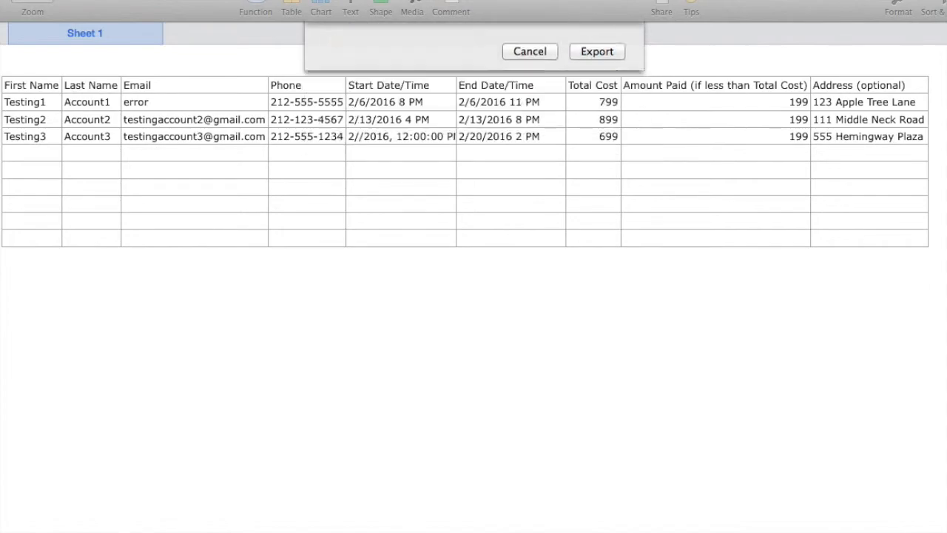
Step: Switch to Firefox, upload the CSV file containing the deliberate errors, and examine the reported import problems
key("ctrl+Up")
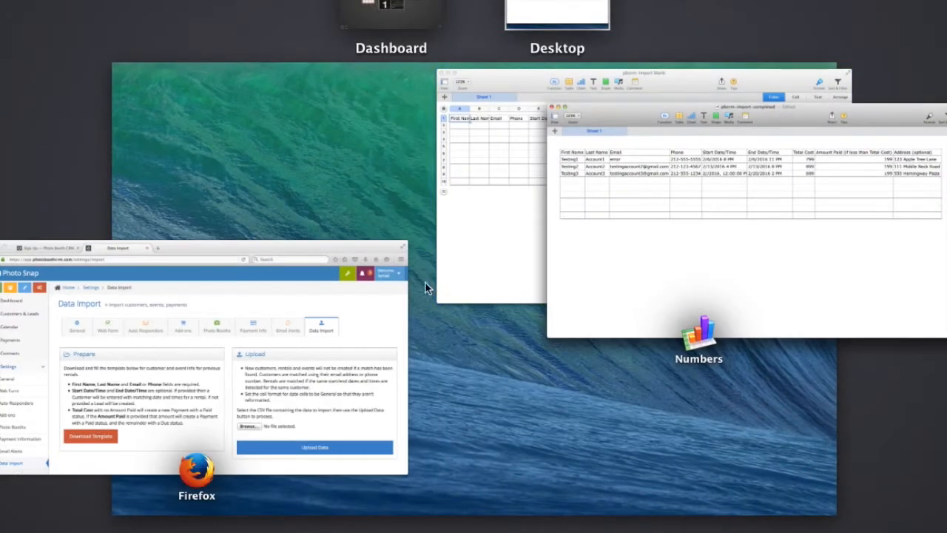
left_click(344, 323)
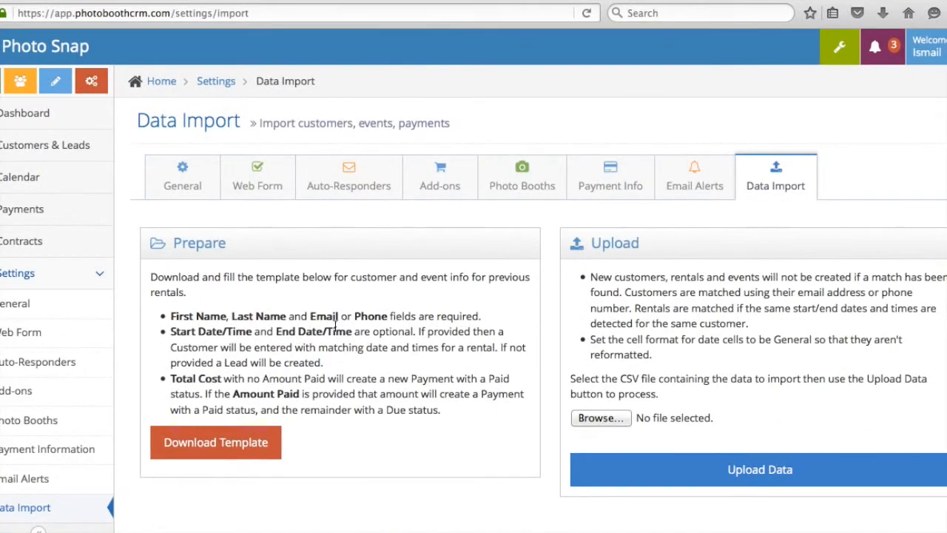
left_click(623, 418)
double_click(671, 104)
left_click(738, 469)
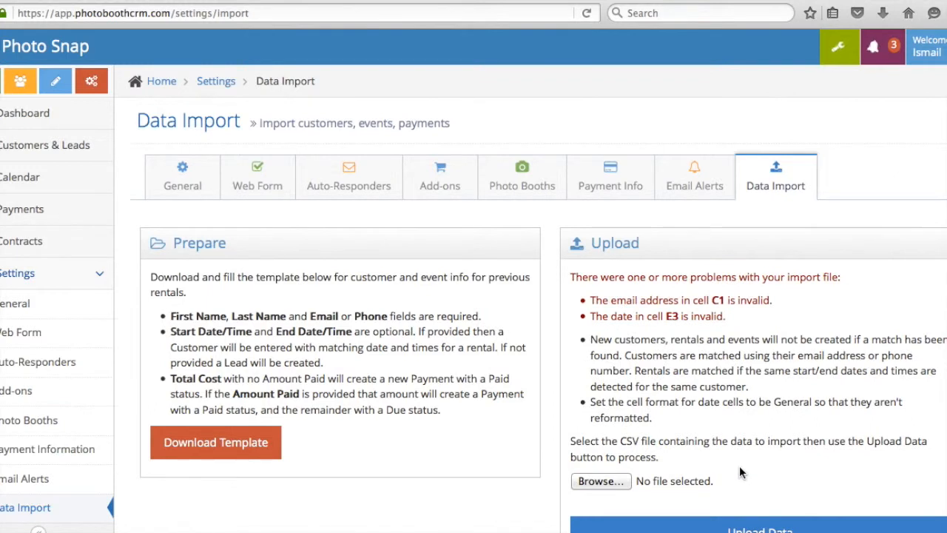
scroll(739, 465, "down", 2)
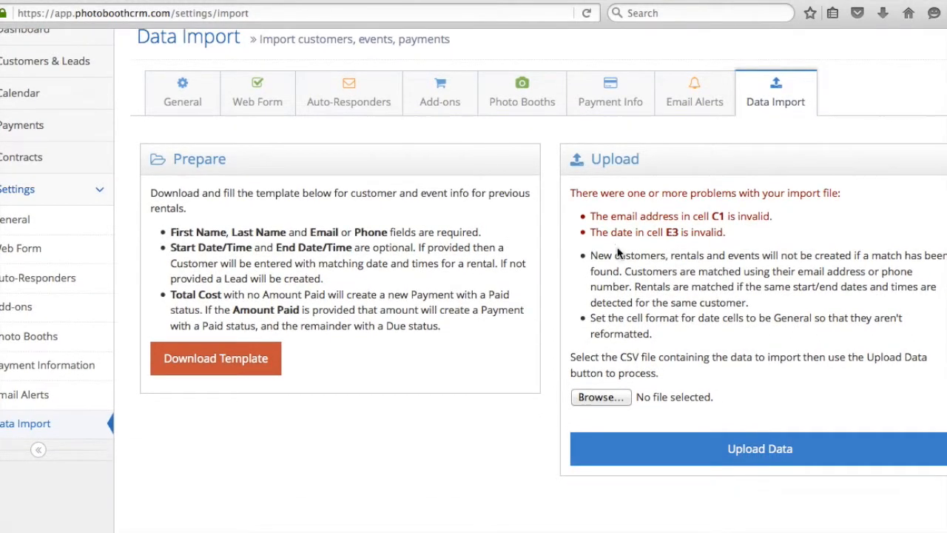